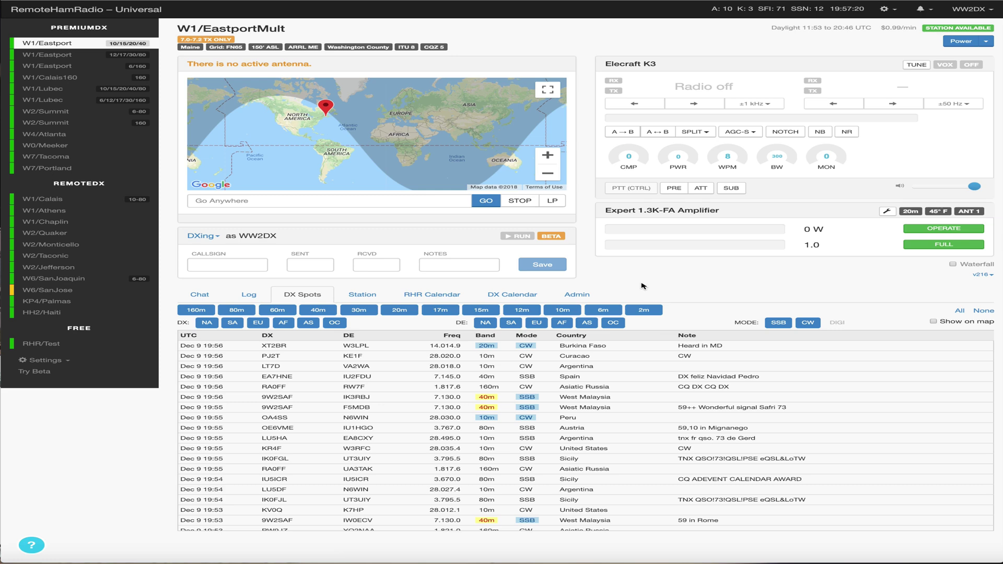
Put the entry cursor in the logger's CALLSIGN field
left_click(208, 266)
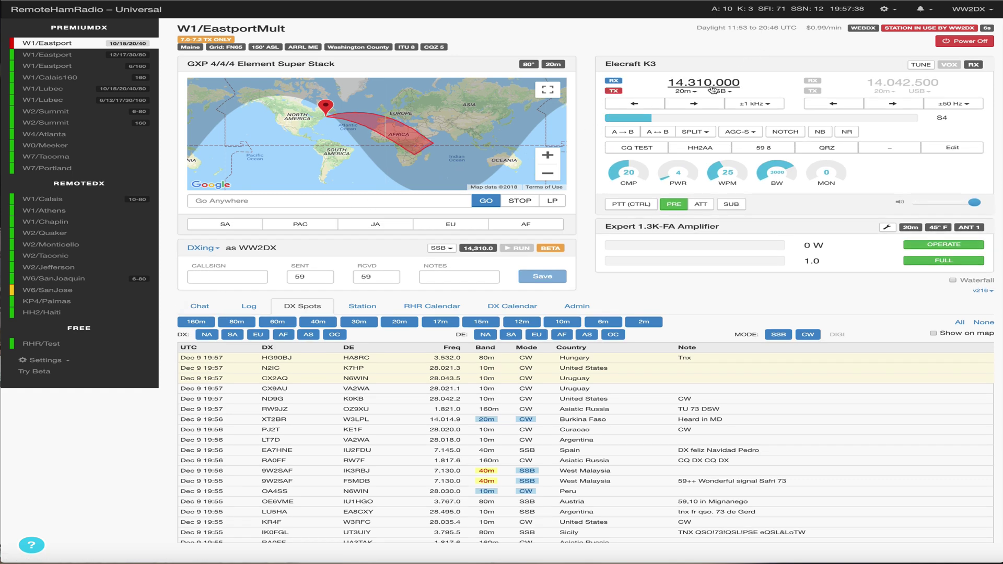
Enter ON4UN as the callsign and the operator's name in NOTES
left_click(214, 278)
type("ON")
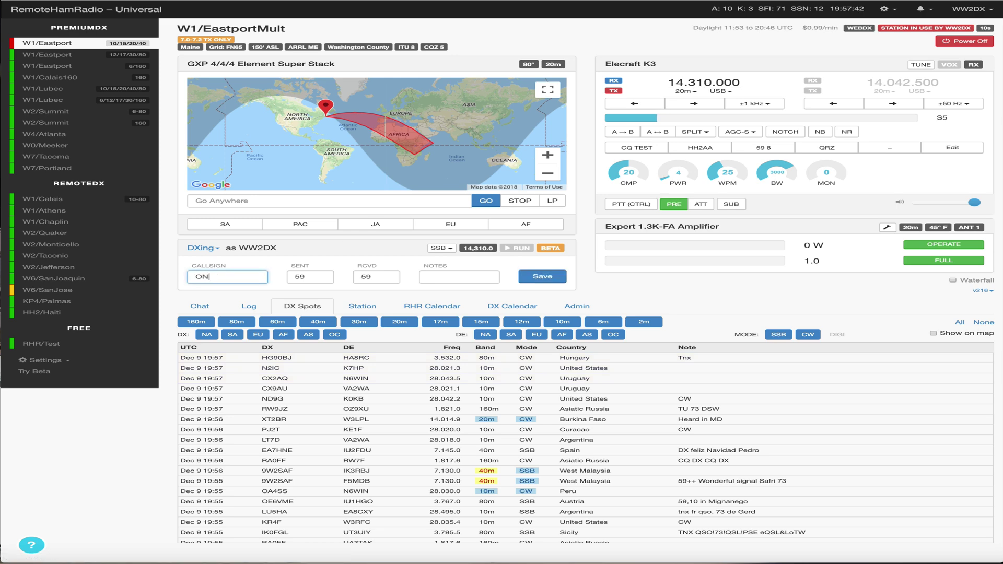
key("Tab")
key("Tab")
key("Tab")
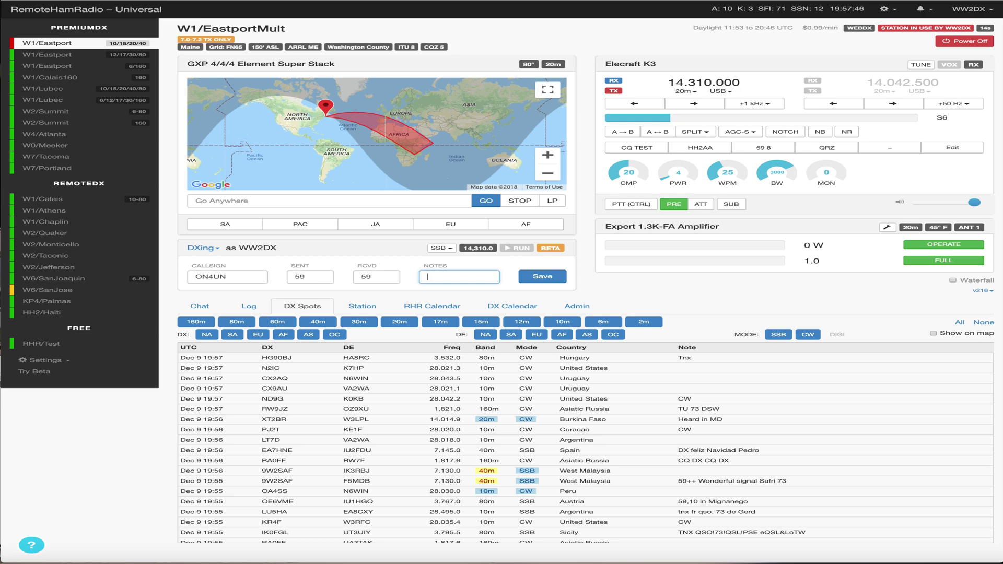
type("KJ")
type("Jp")
type("hn")
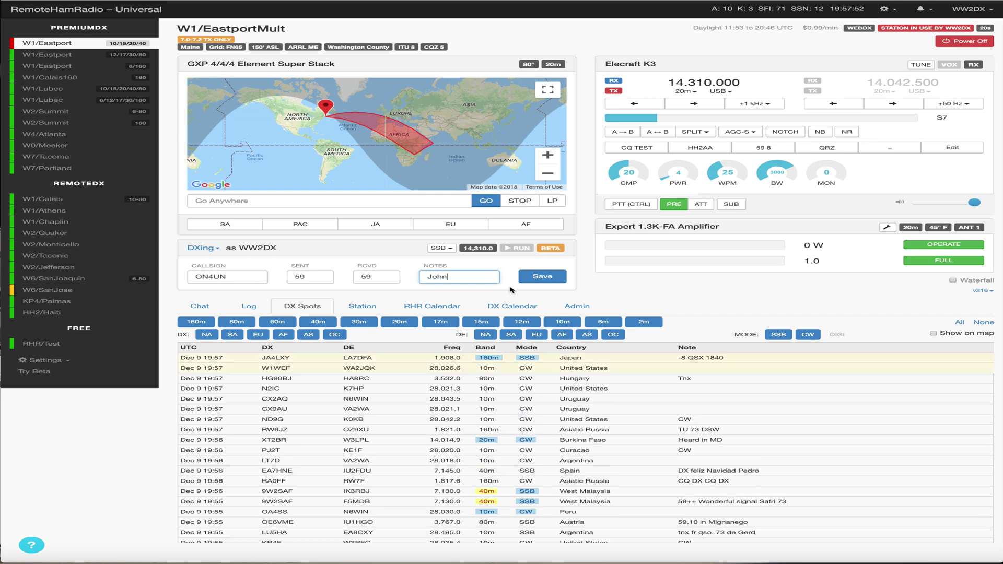
Save the ON4UN contact and locate its new row in the Log list
left_click(533, 278)
left_click(248, 307)
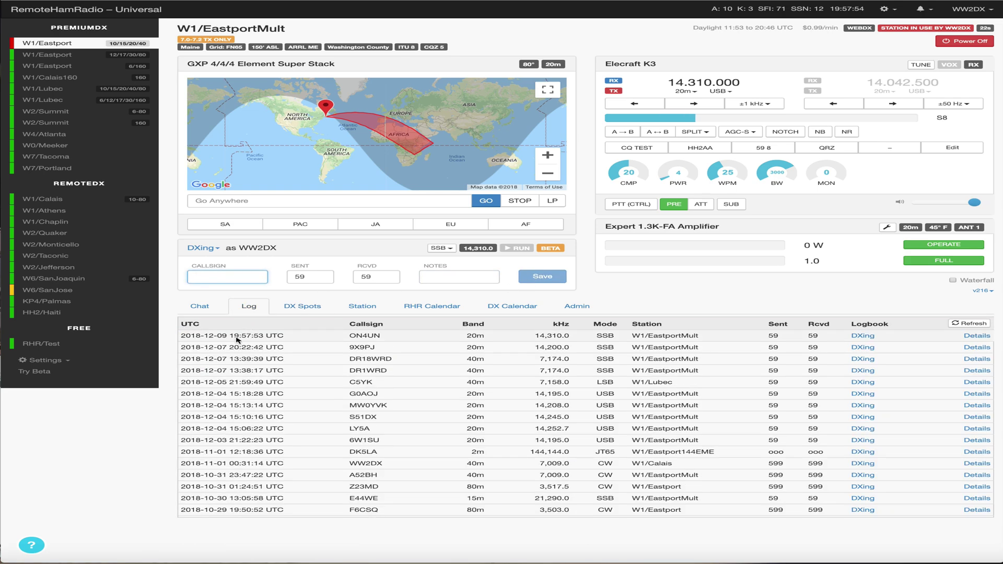
left_click_drag(184, 335, 382, 337)
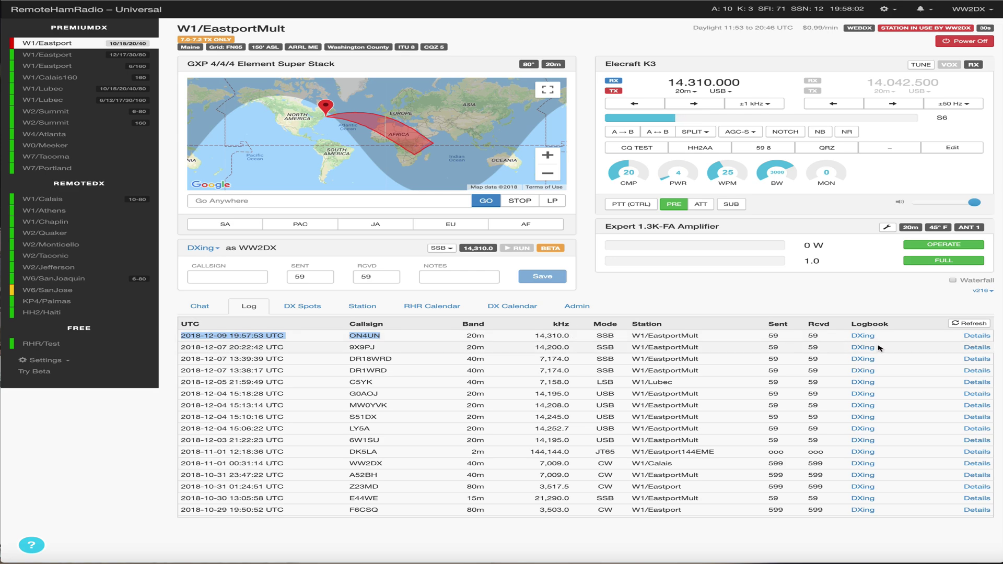
Open the ON4UN contact's full details, review them, and close them with Done
left_click(976, 336)
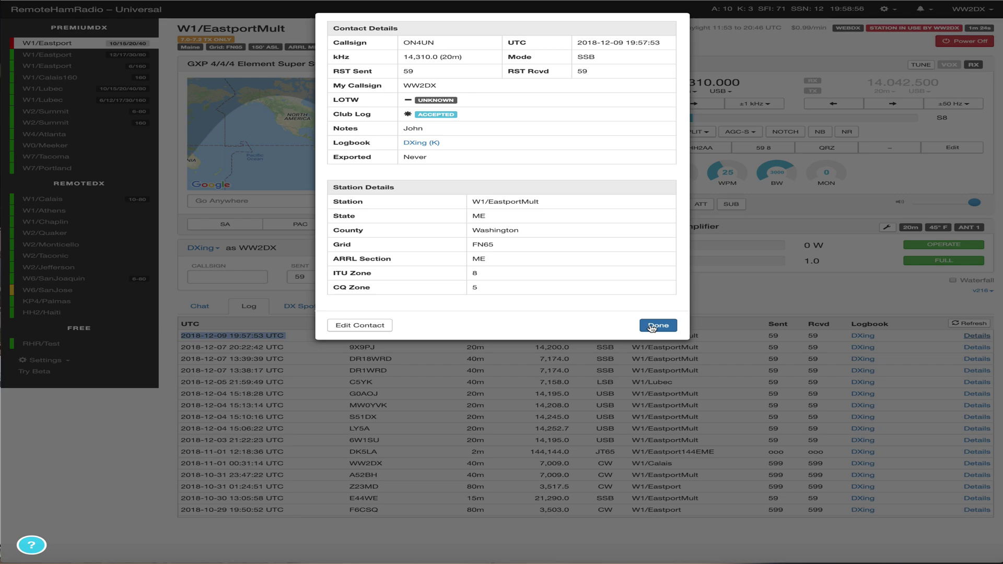
left_click(652, 326)
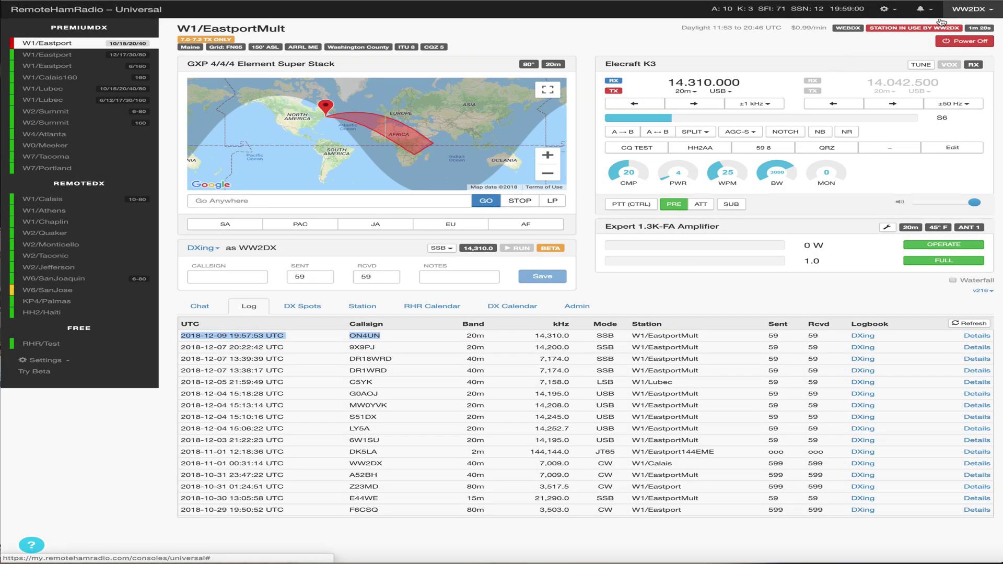
Open Logbook from the account menu, spot ON4UN at the top, and check the sync legend
left_click(973, 12)
left_click(907, 137)
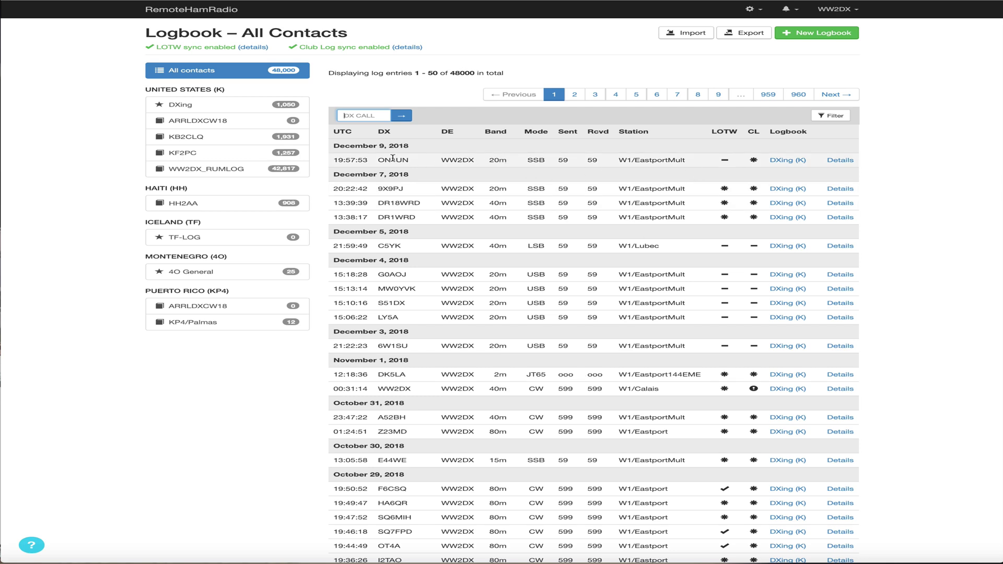
left_click_drag(386, 160, 747, 164)
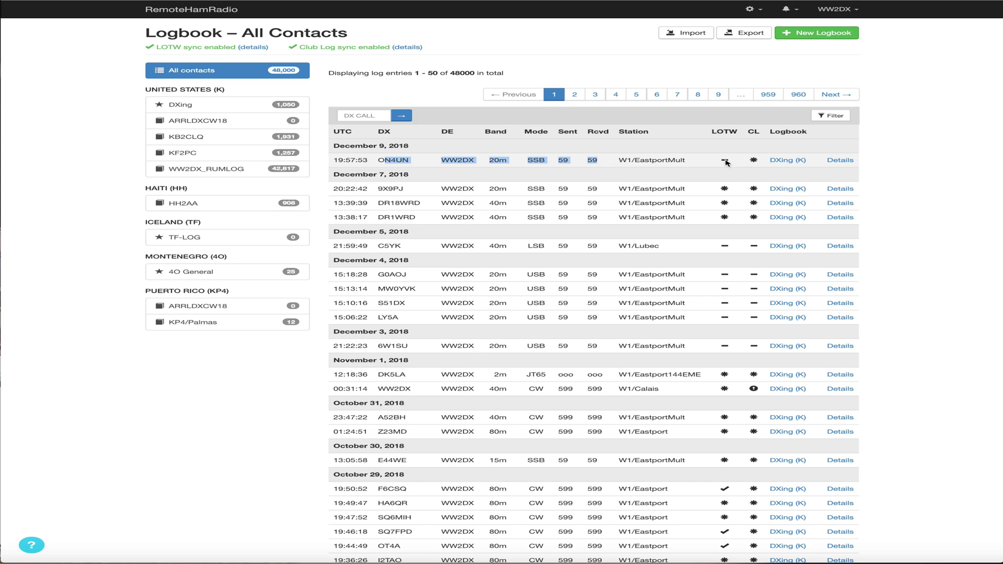
left_click(726, 162)
scroll(898, 221, "down", 15)
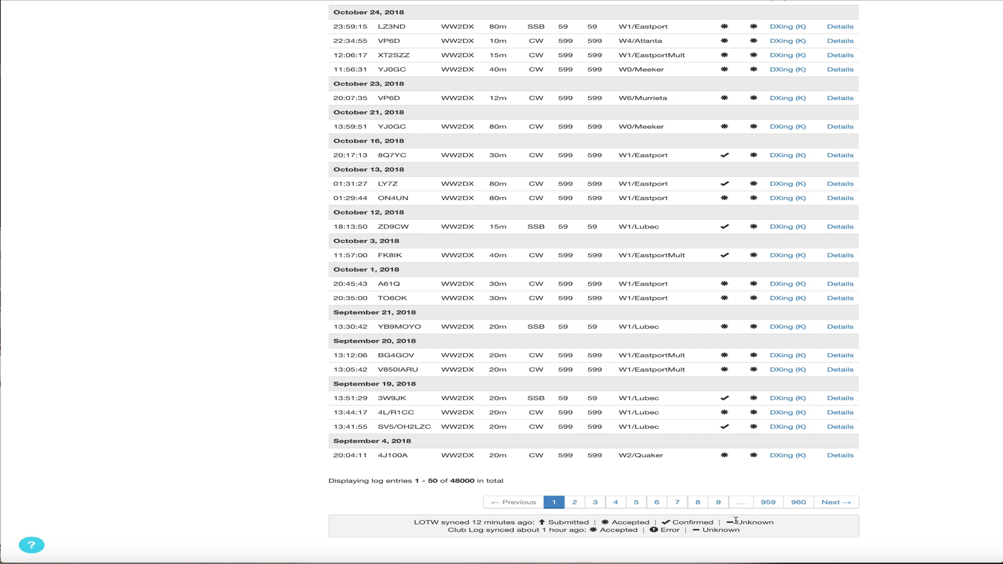
scroll(891, 436, "up", 20)
scroll(891, 436, "down", 3)
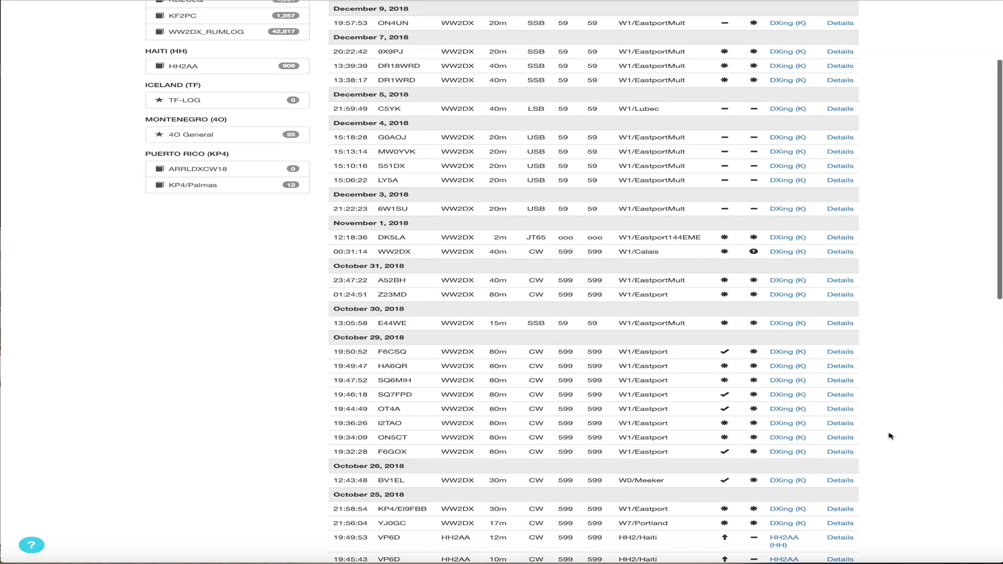
scroll(891, 436, "up", 3)
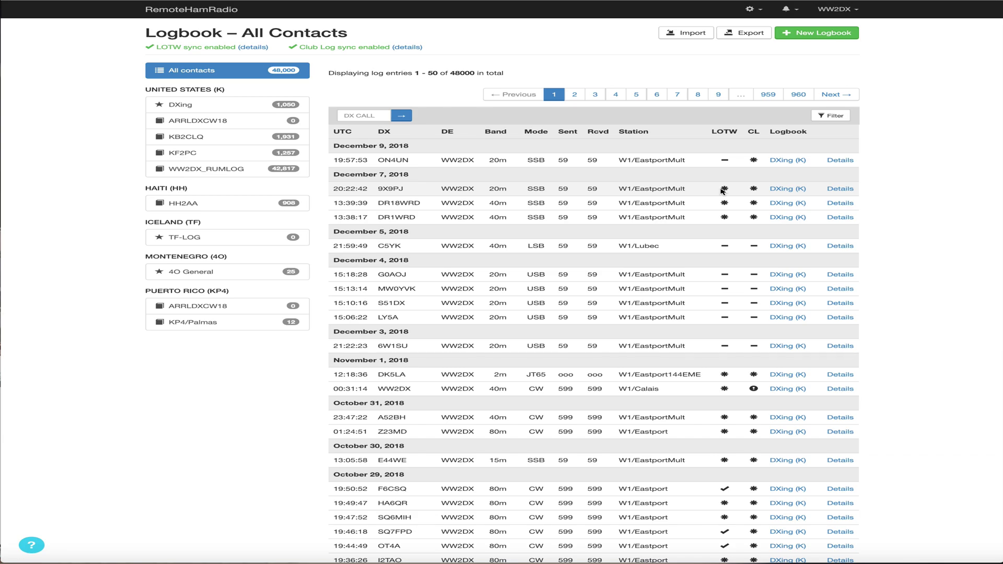
left_click(839, 188)
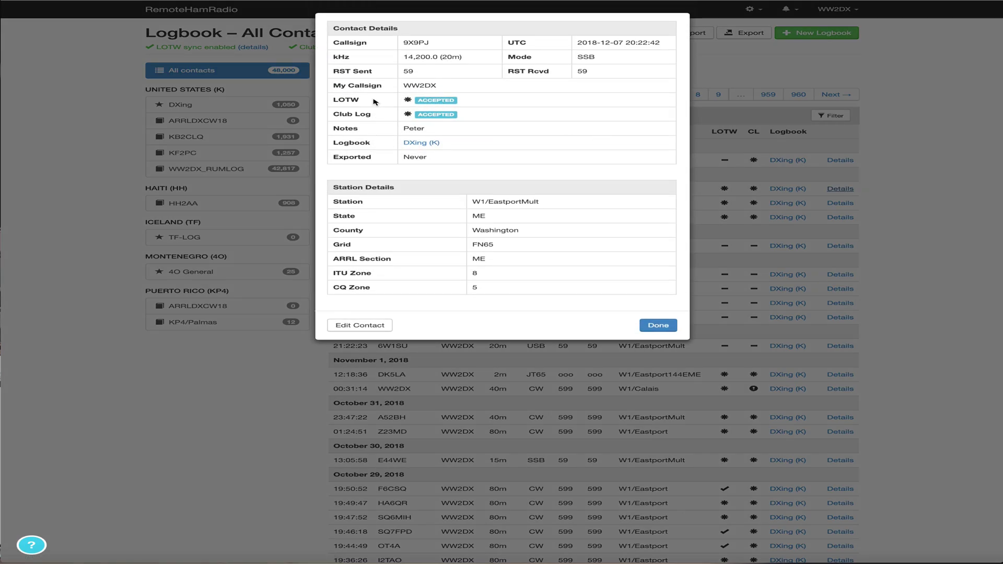
left_click(667, 325)
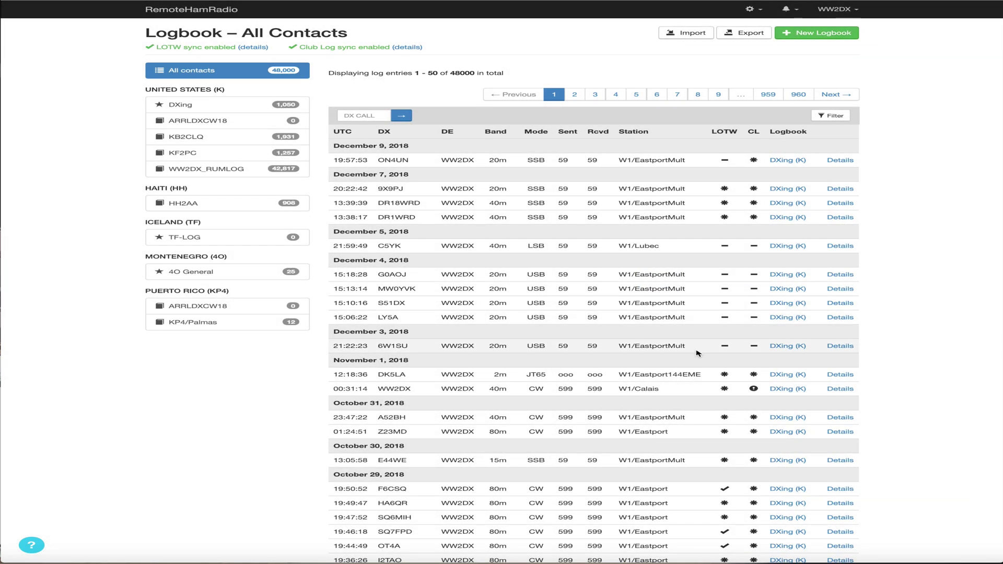
scroll(698, 353, "down", 3)
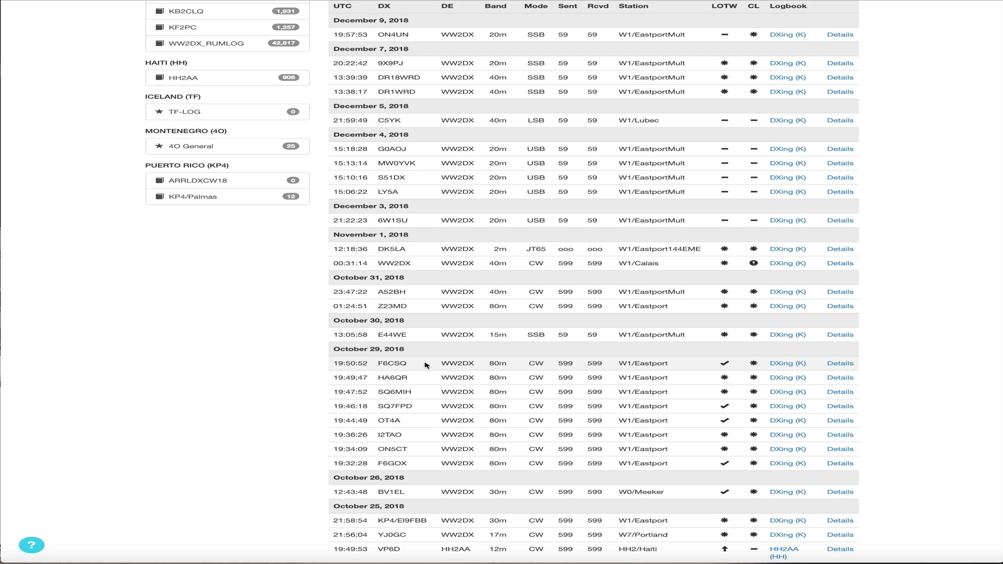
left_click(841, 364)
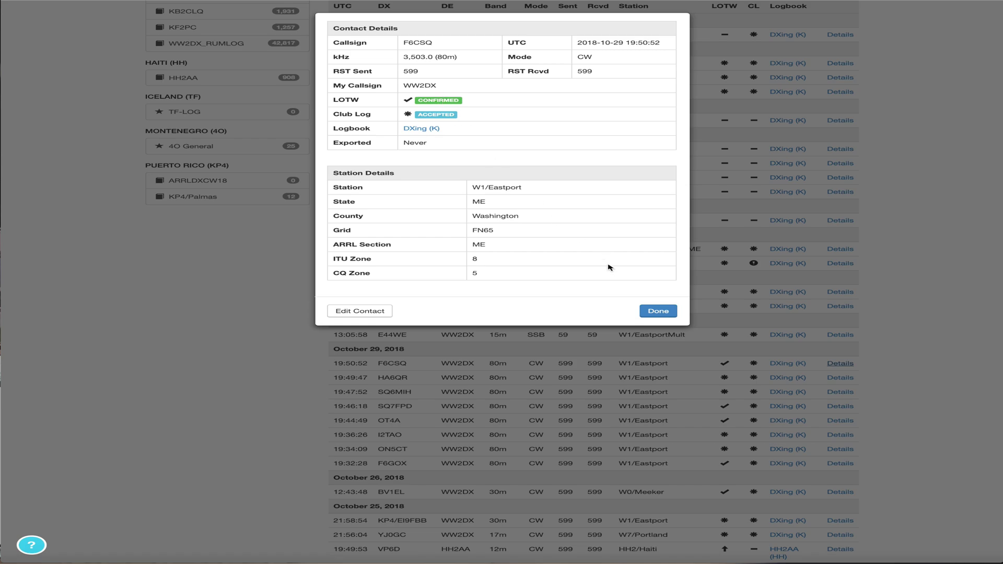
left_click(659, 312)
scroll(777, 329, "up", 2)
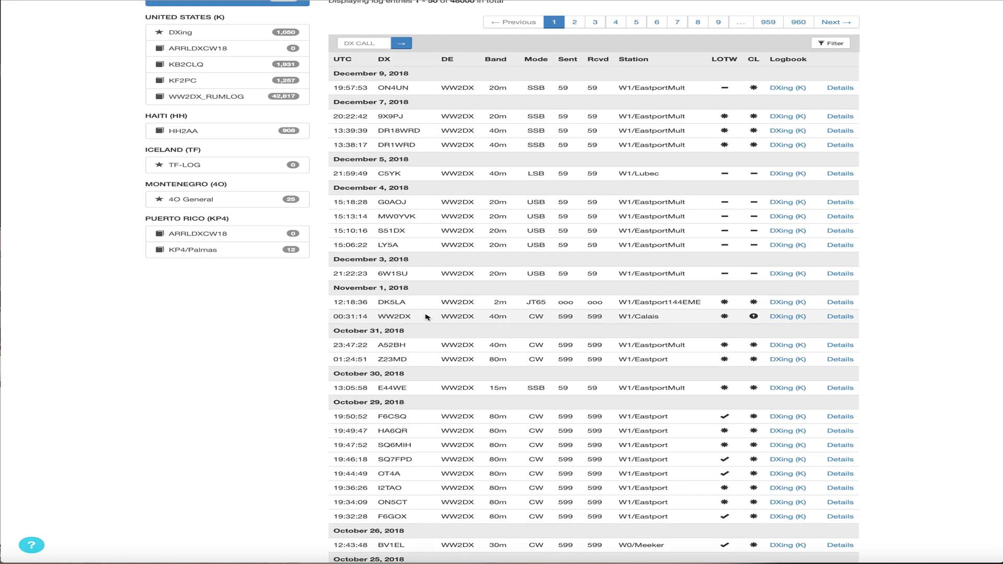
left_click_drag(378, 317, 663, 319)
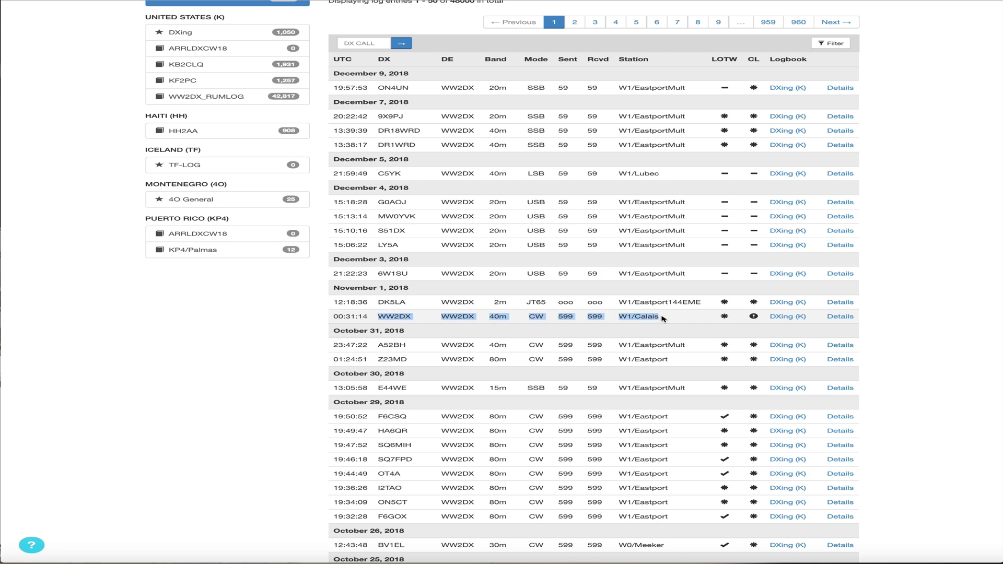
left_click(841, 317)
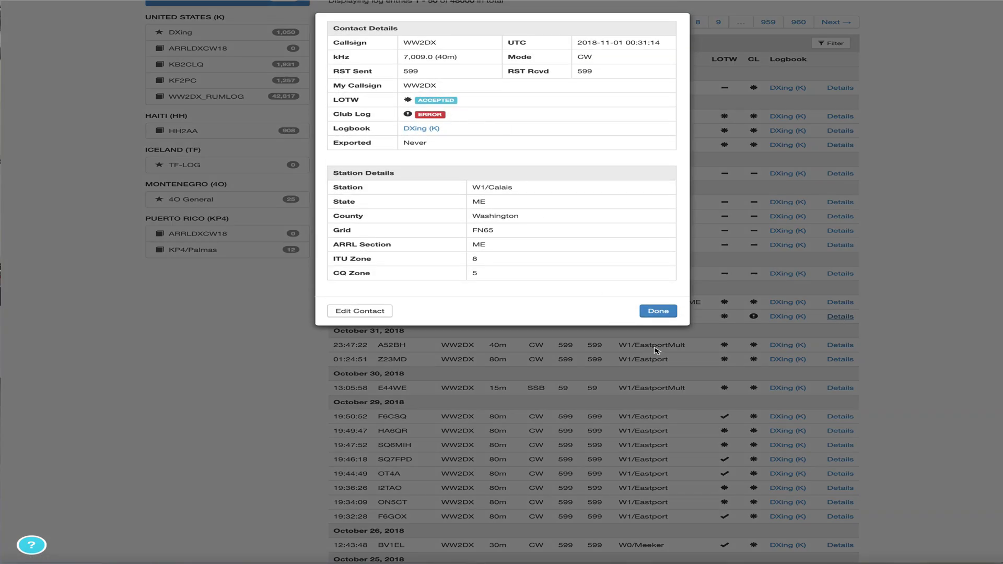
left_click(659, 311)
scroll(581, 353, "down", 2)
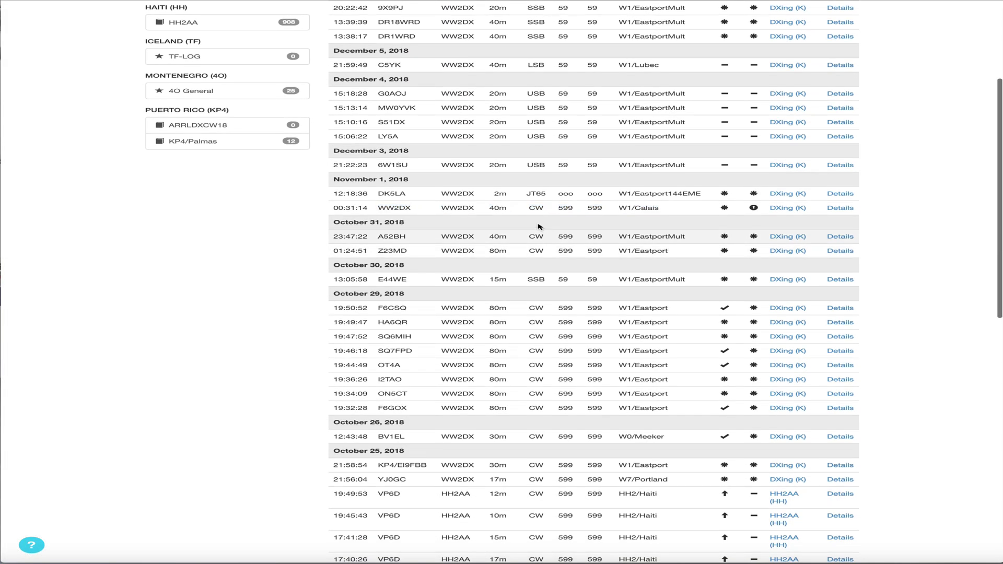
left_click(477, 263)
scroll(477, 263, "down", 2)
scroll(477, 263, "up", 3)
scroll(480, 260, "up", 3)
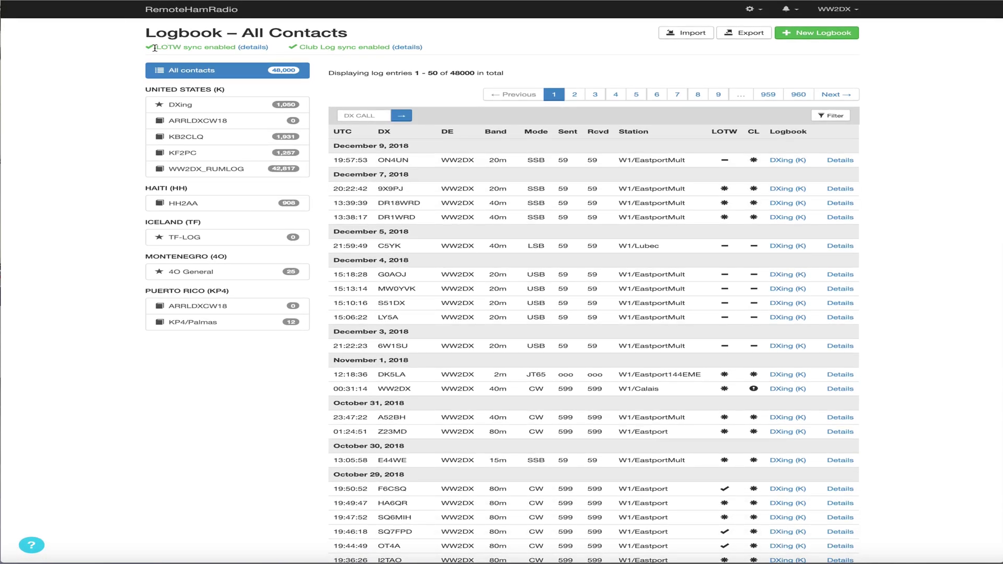
Open the LOTW details page from the 'LOTW sync enabled' status at the top
left_click_drag(154, 47, 220, 48)
left_click(196, 48)
left_click(249, 48)
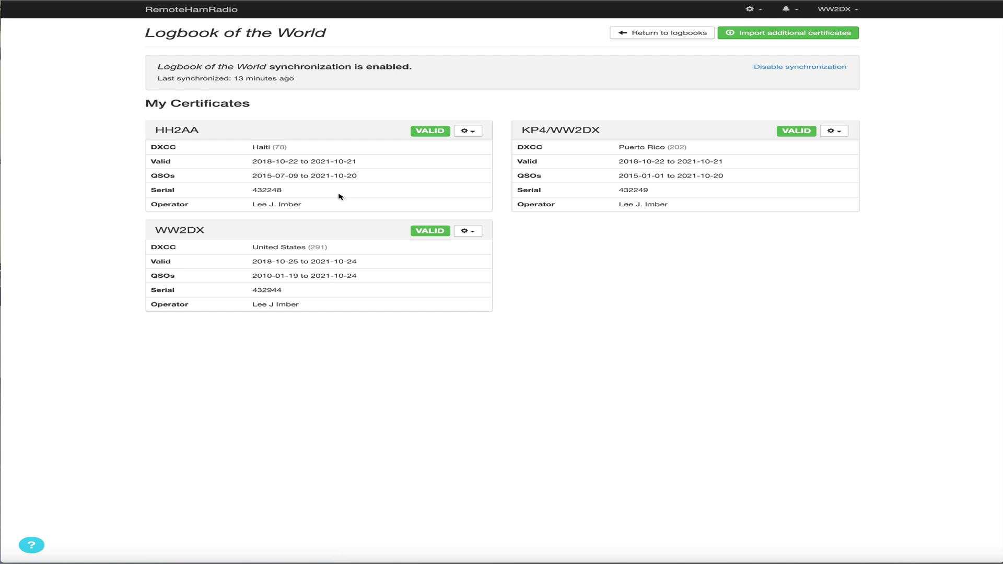
Start and cancel an additional certificate import, then review the WW2DX certificate
left_click(765, 35)
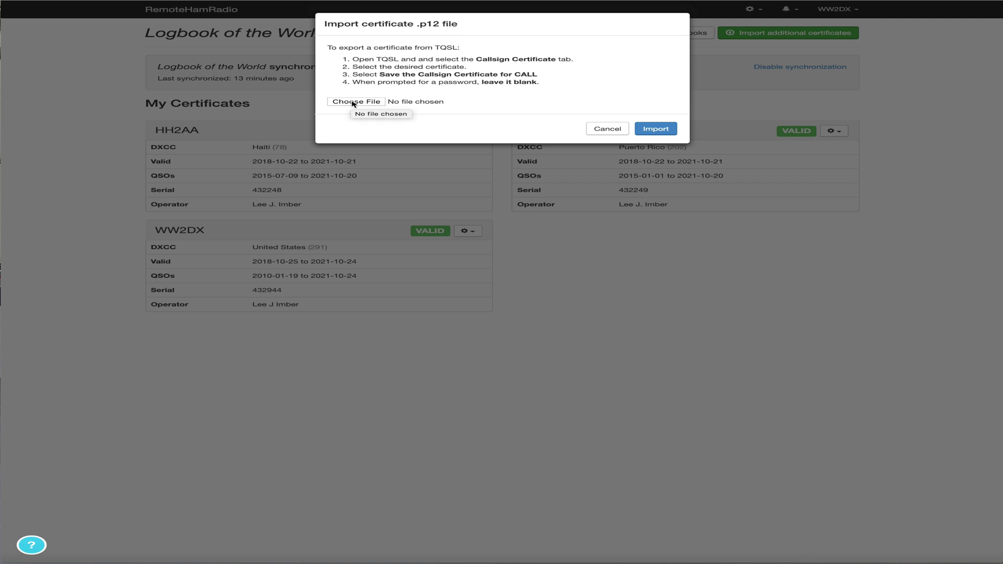
left_click(608, 129)
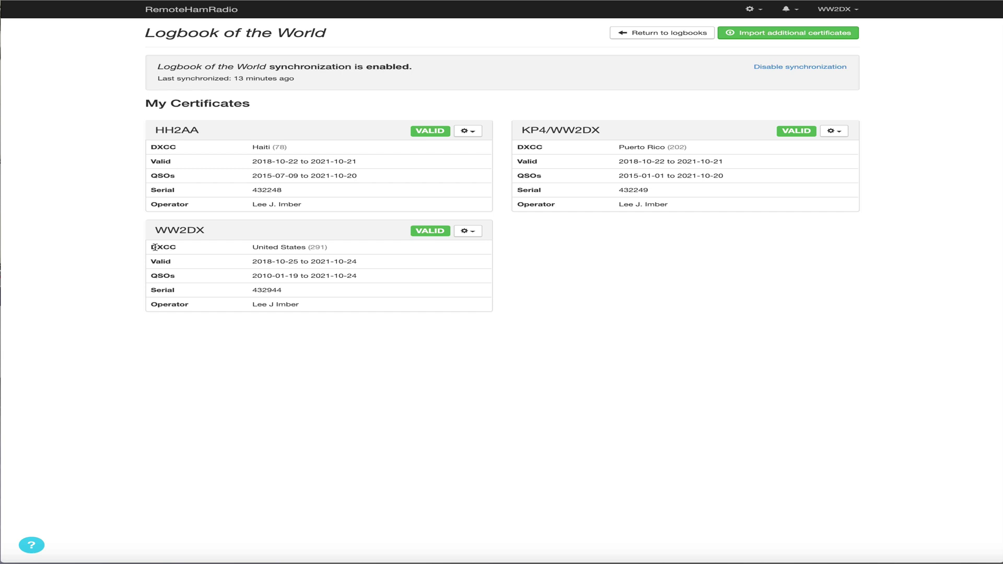
left_click_drag(152, 244, 357, 307)
left_click(357, 308)
Check the synchronization enabled notice and return to the logbooks list
left_click_drag(157, 67, 369, 84)
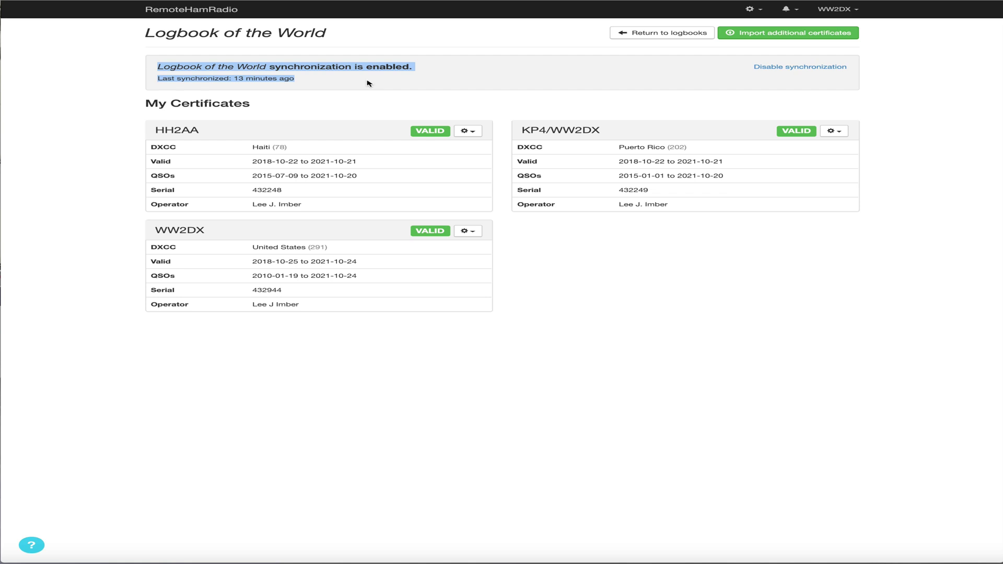
left_click(329, 94)
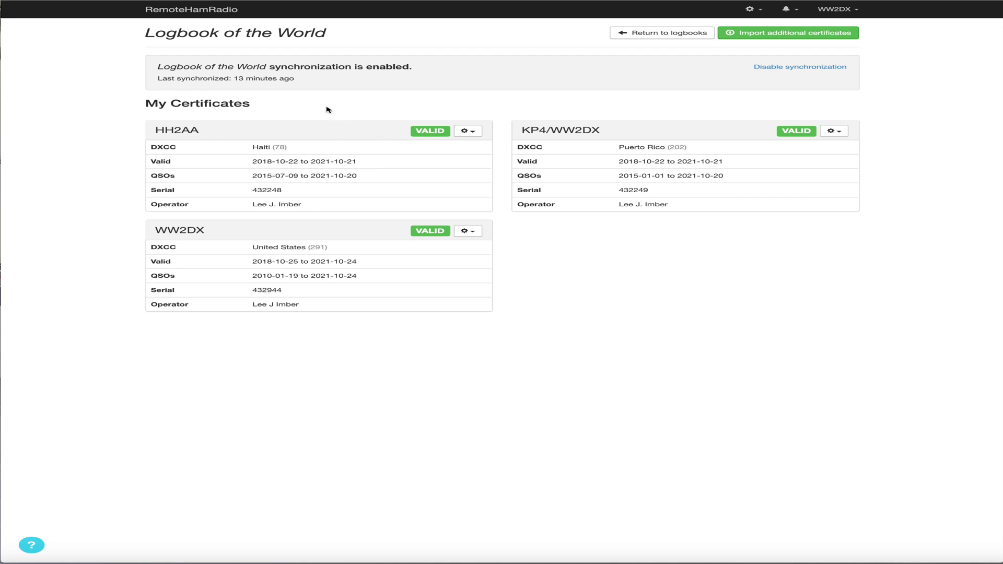
left_click(645, 34)
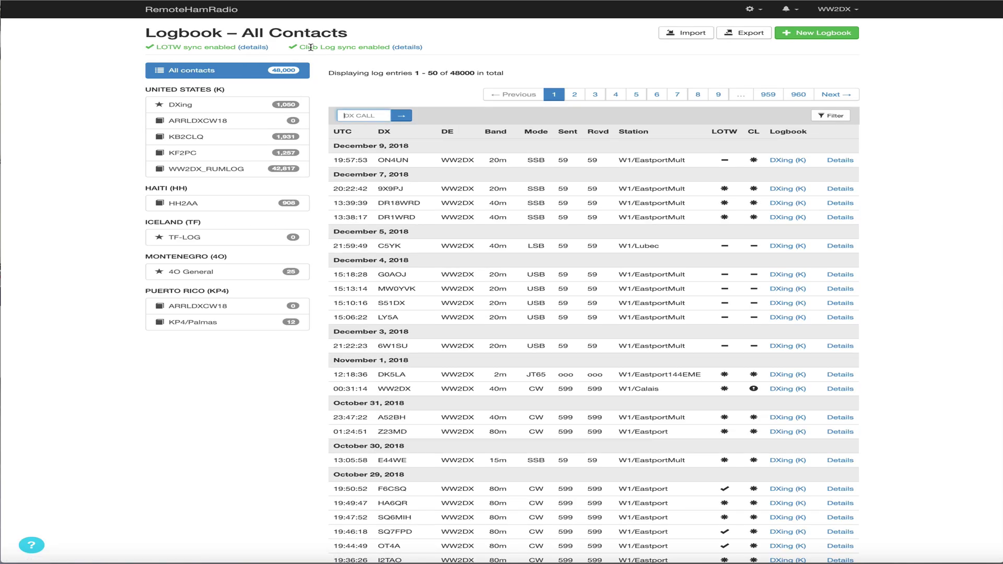
Open the Club Log sync details and scroll through the DXCC-by-band table and back
left_click_drag(300, 47, 380, 48)
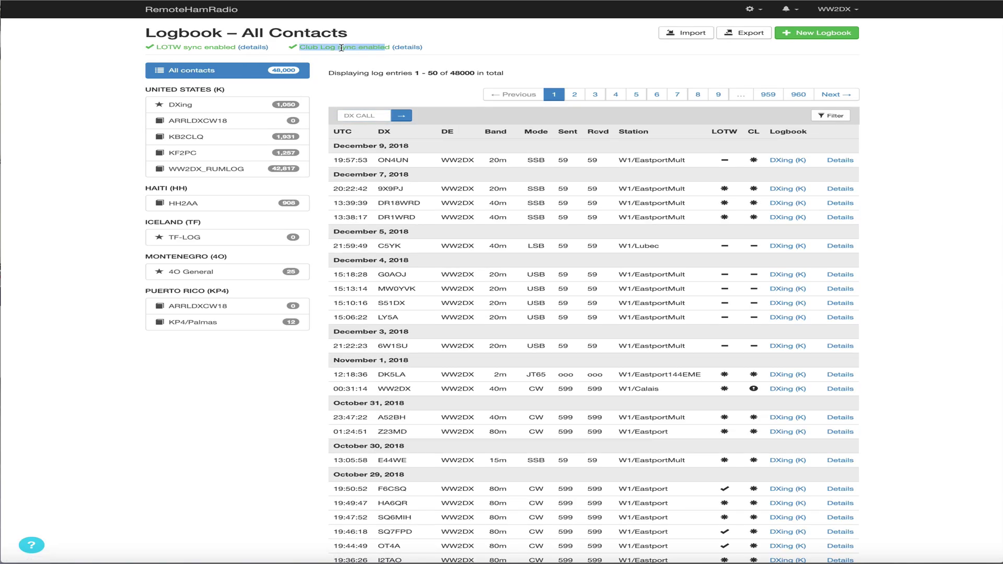
left_click(407, 47)
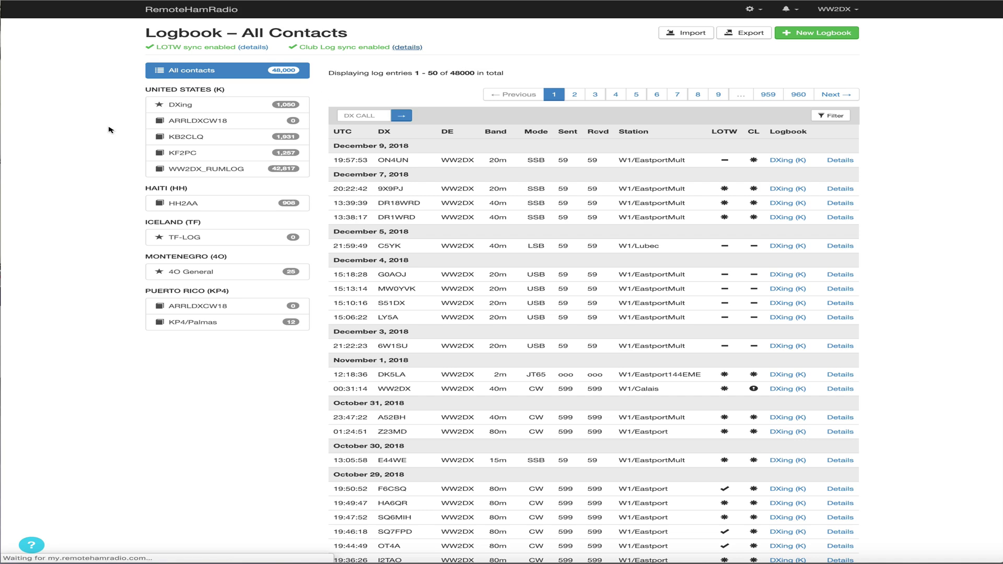
scroll(110, 163, "down", 1)
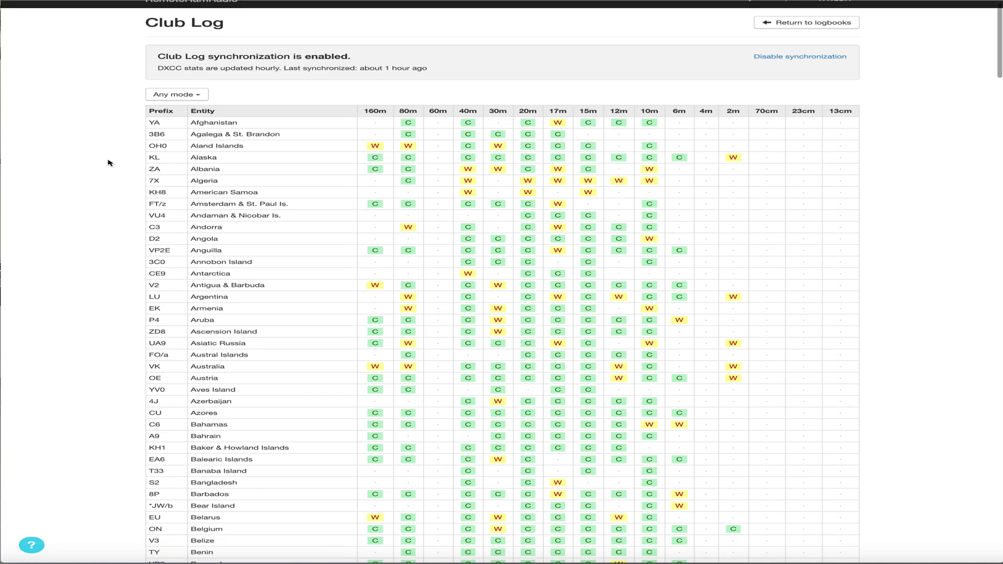
scroll(107, 161, "up", 1)
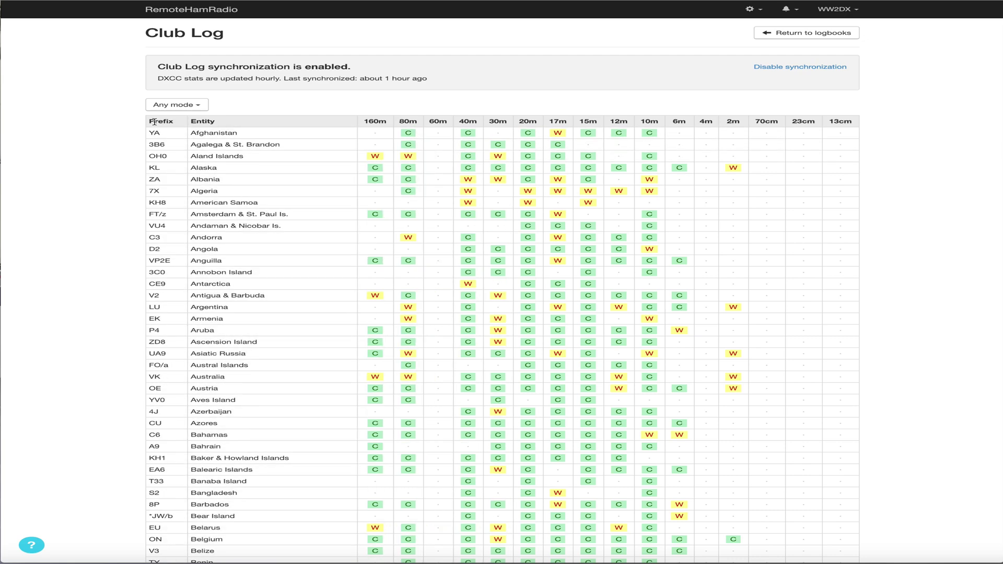
scroll(521, 209, "down", 1)
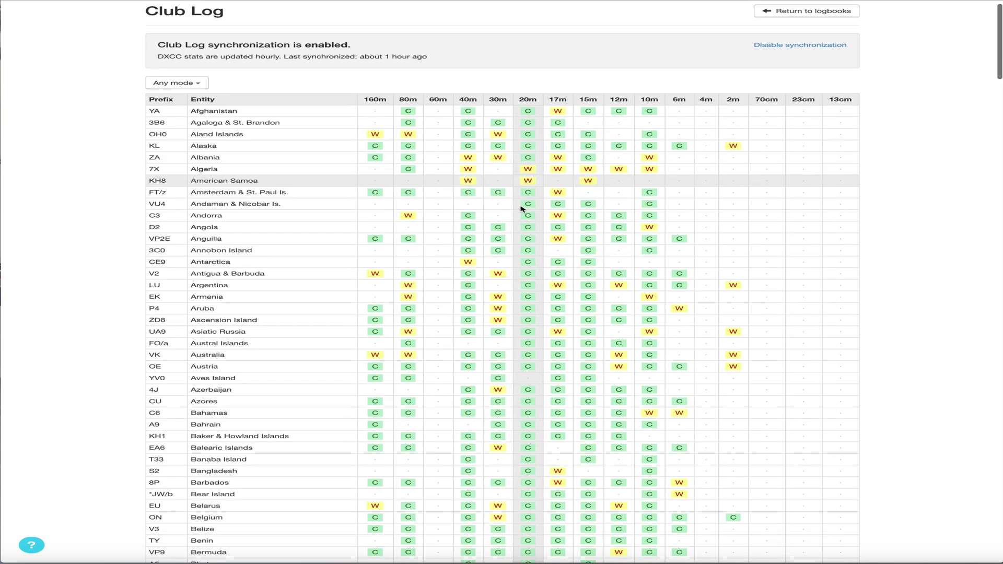
scroll(521, 209, "down", 5)
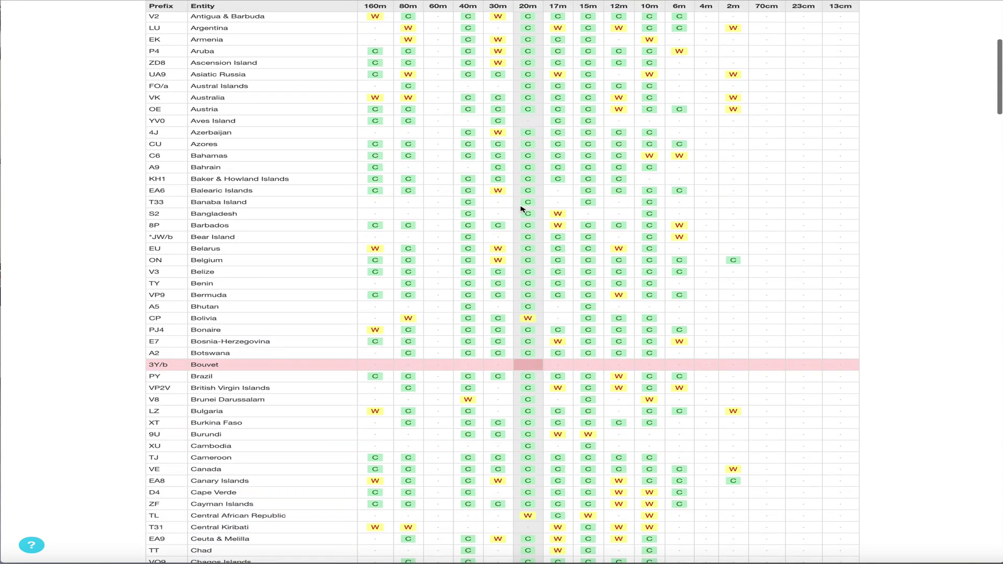
scroll(521, 209, "down", 20)
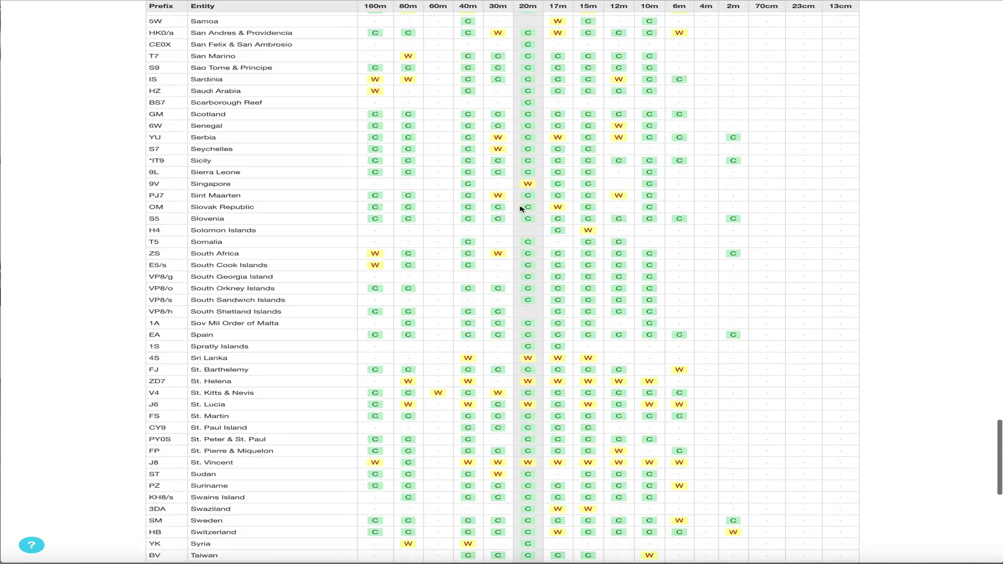
scroll(521, 209, "up", 20)
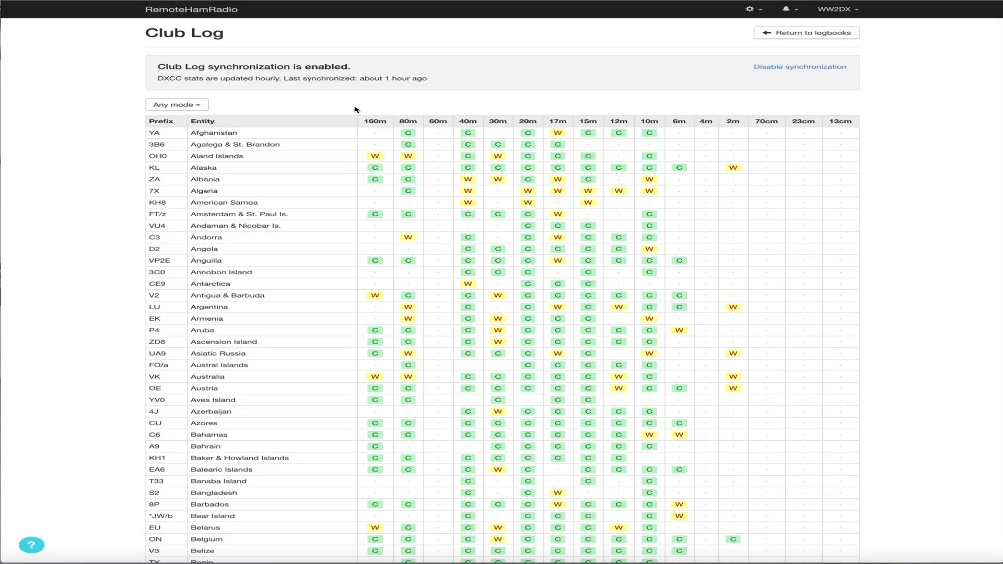
Return from the Club Log page to the All Contacts logbook
left_click(786, 35)
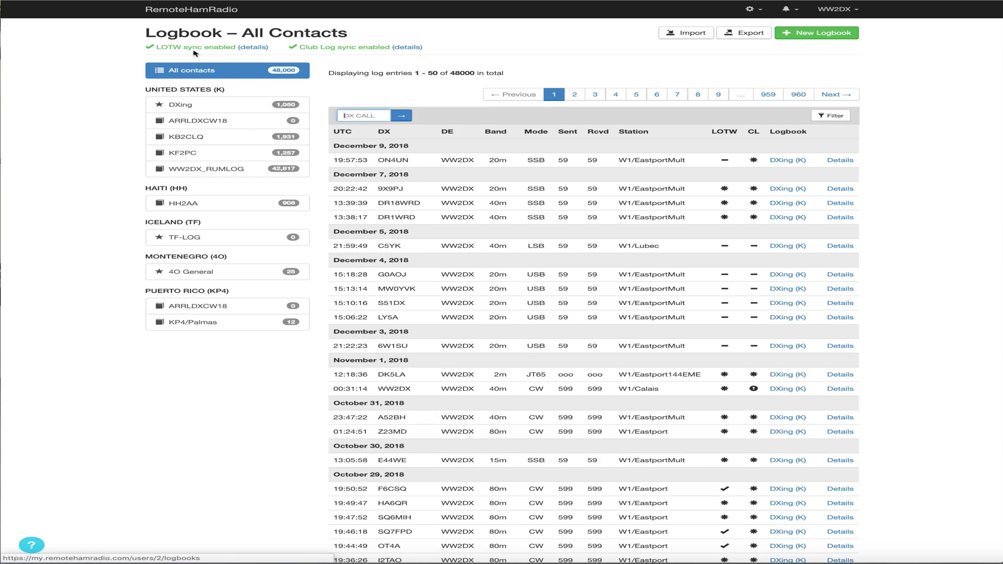